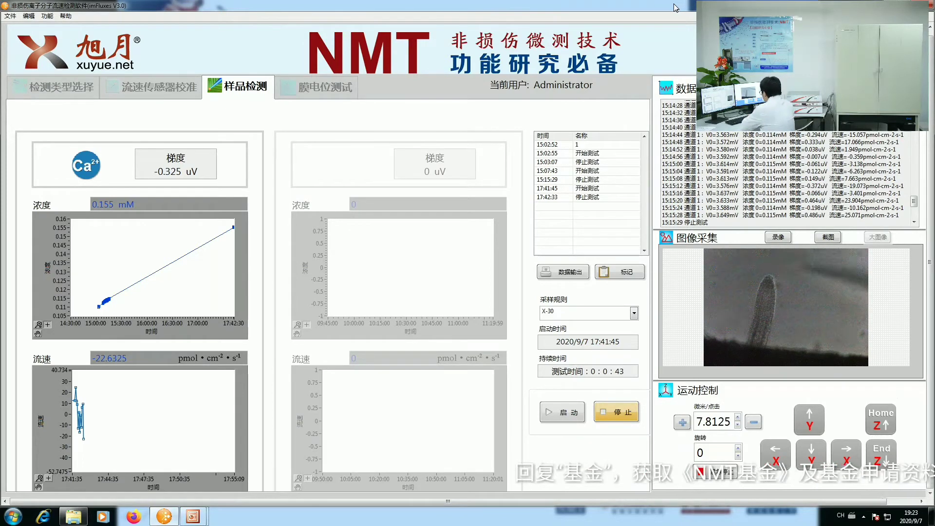
Adjust the motion step while repositioning the flux sensor in the camera view, raising it to 125 µm per click
key("minus")
key("minus")
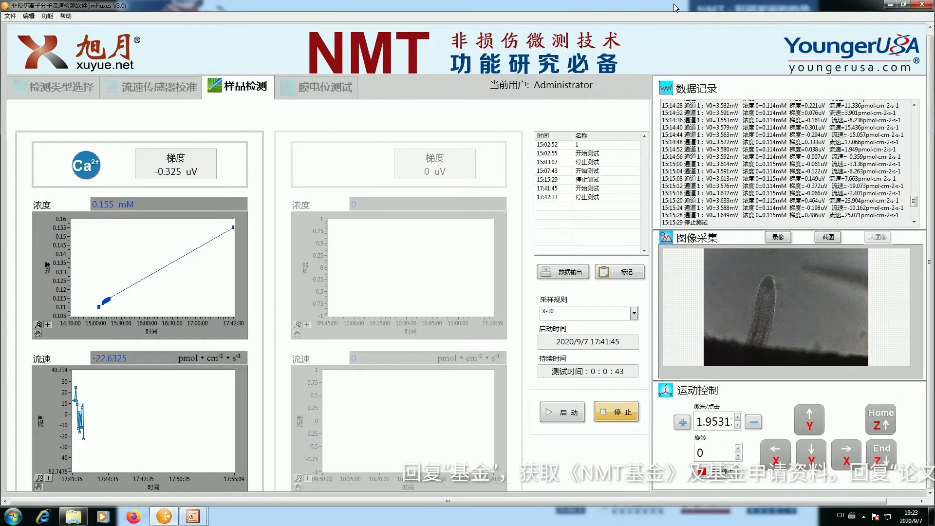
key("plus")
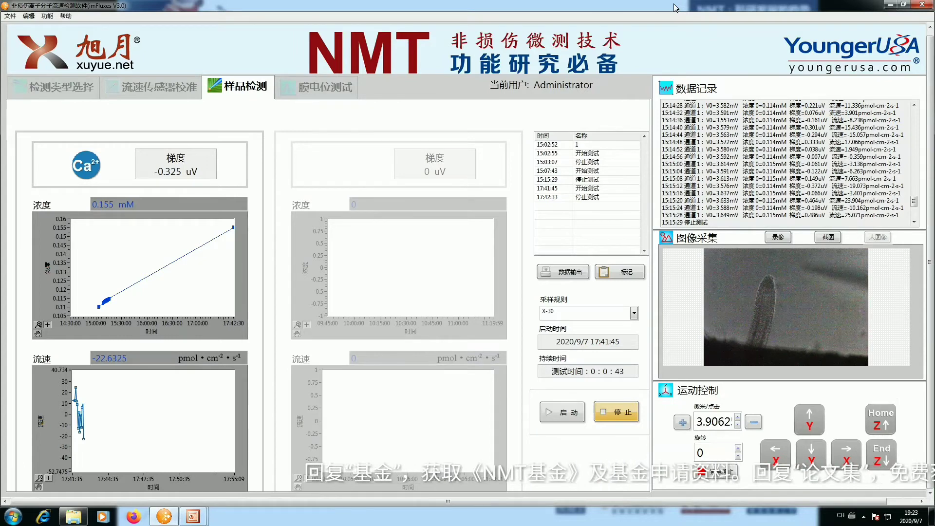
key("plus")
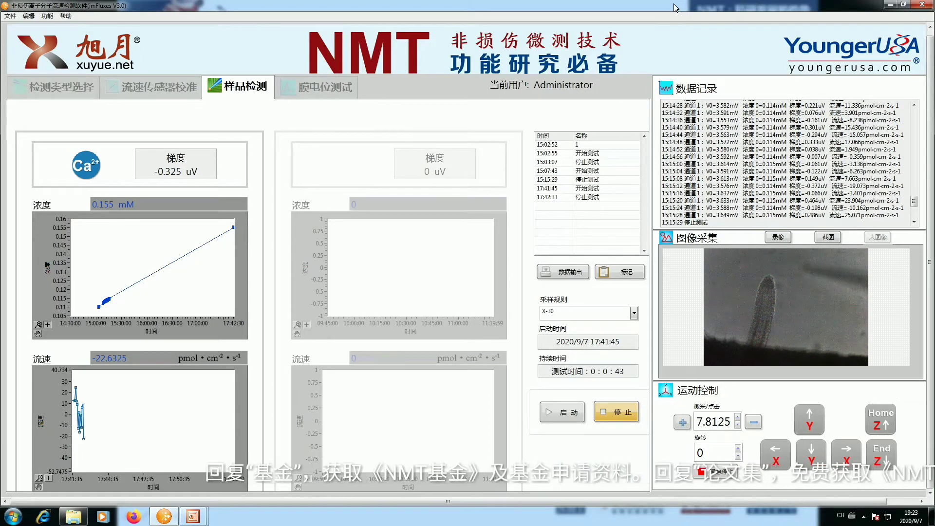
key("plus")
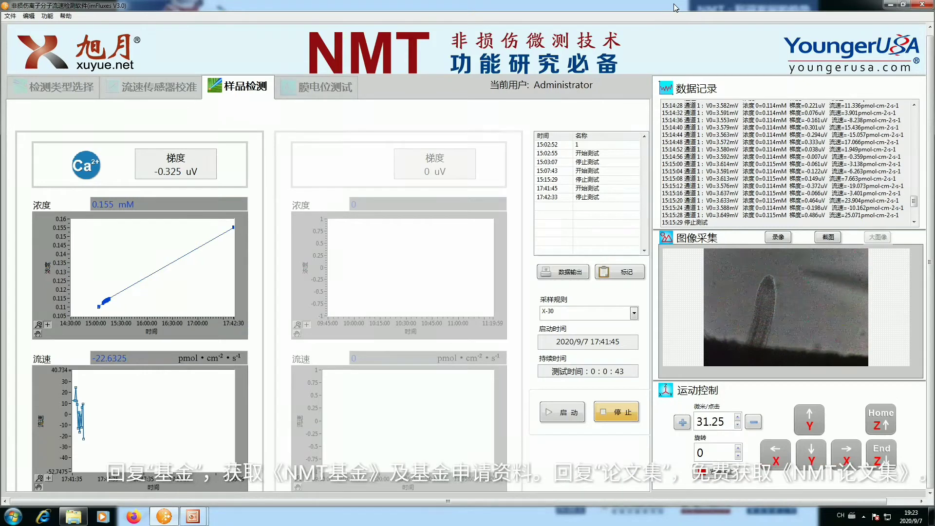
key("plus")
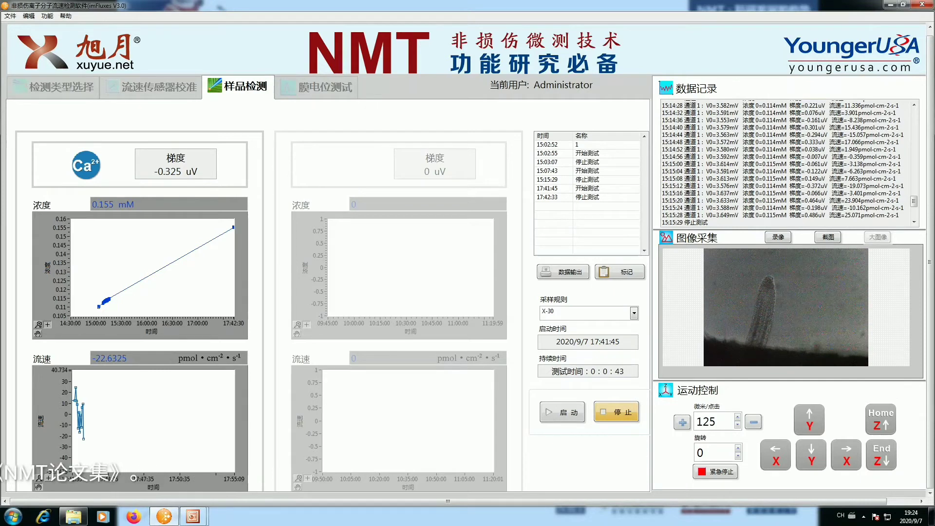
Bring the flux sensor beside the root tip, reducing the motion step to 1.9531 µm per click for the close approach
key("minus")
key("minus")
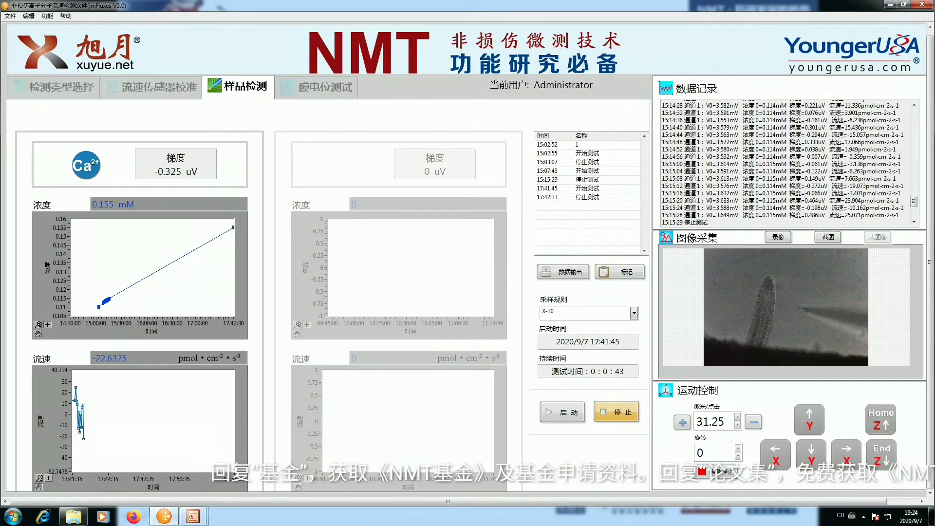
left_click(754, 422)
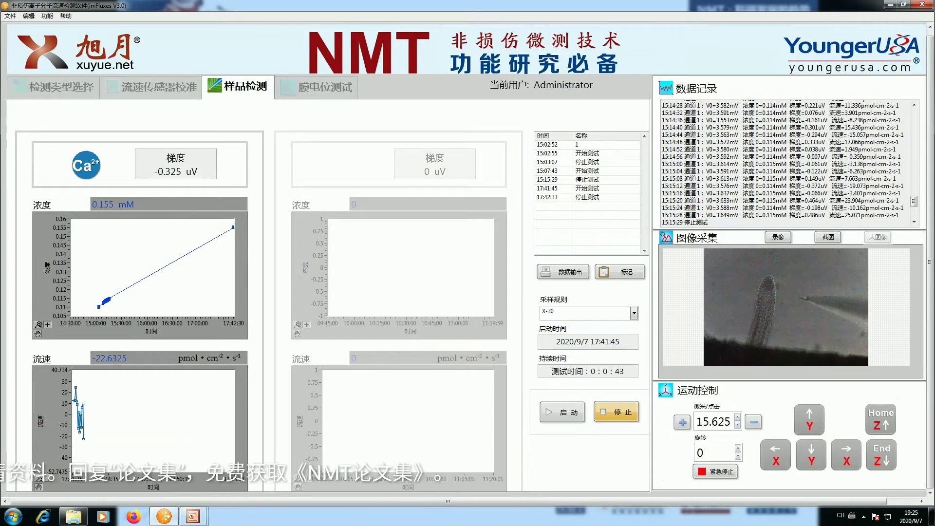
left_click(753, 422)
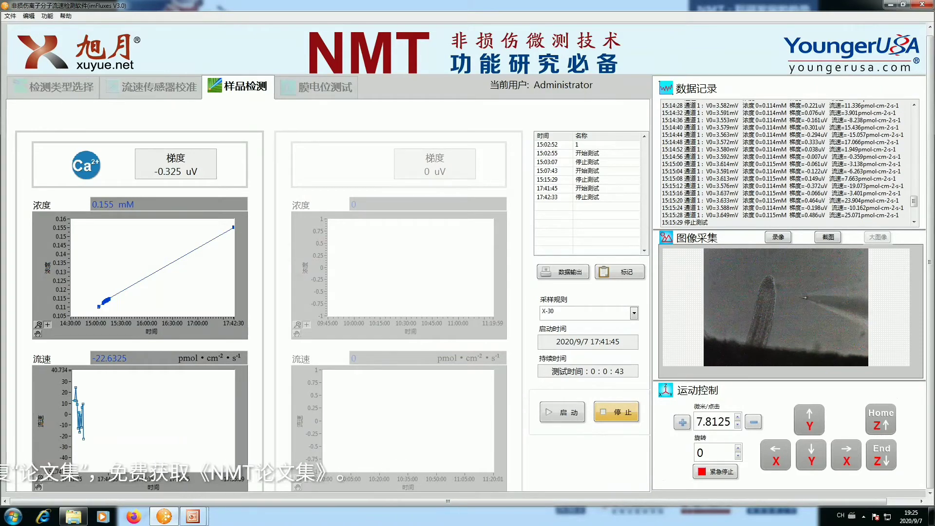
left_click(754, 421)
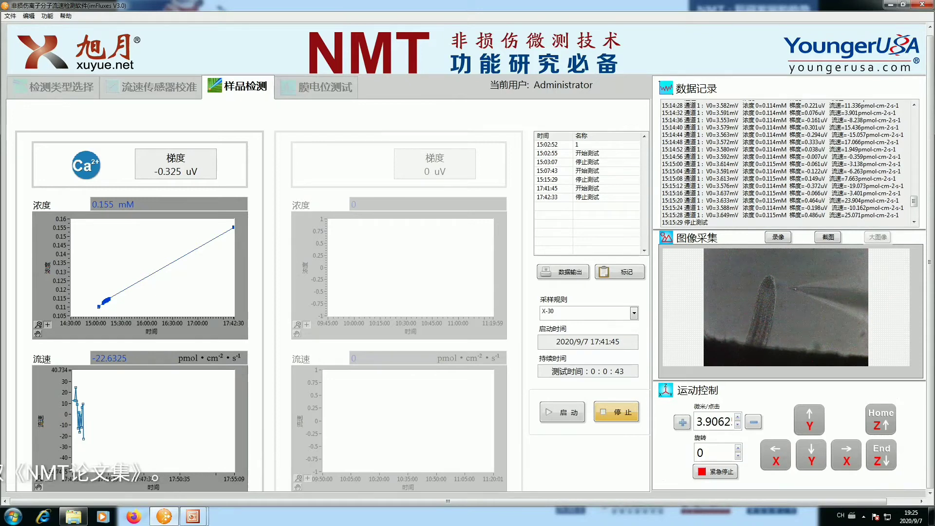
key("plus")
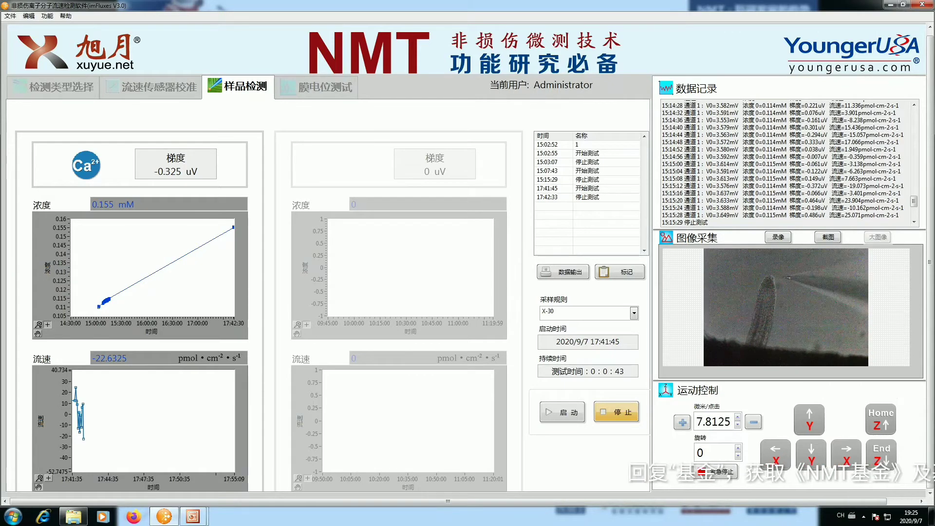
key("Down")
key("Down")
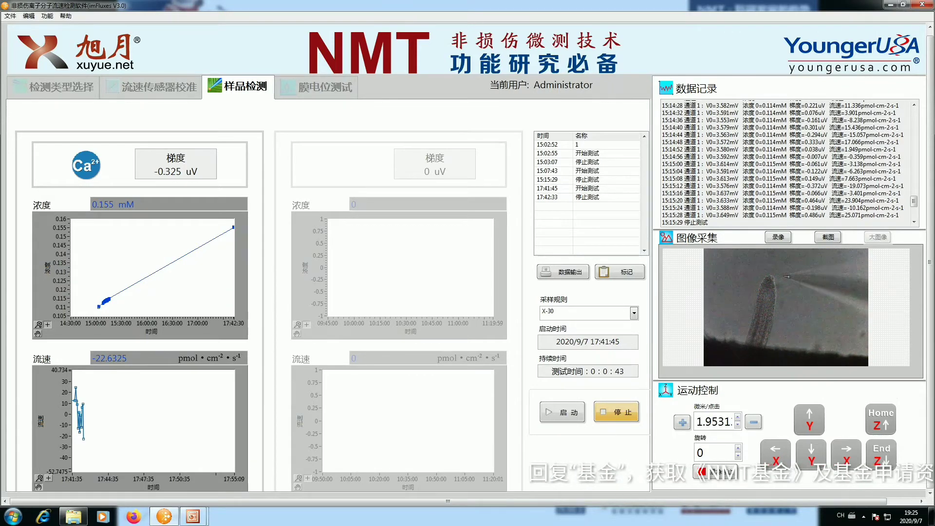
Offset the sensor along the root from the tip using a 120 µm motion step, and reduce the step to 1.875 µm
left_click_drag(696, 422, 738, 423)
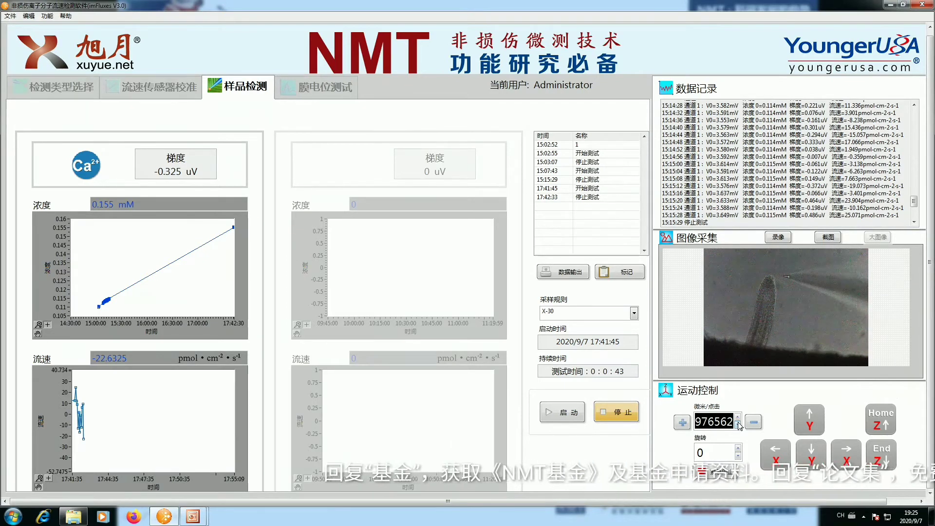
type("120")
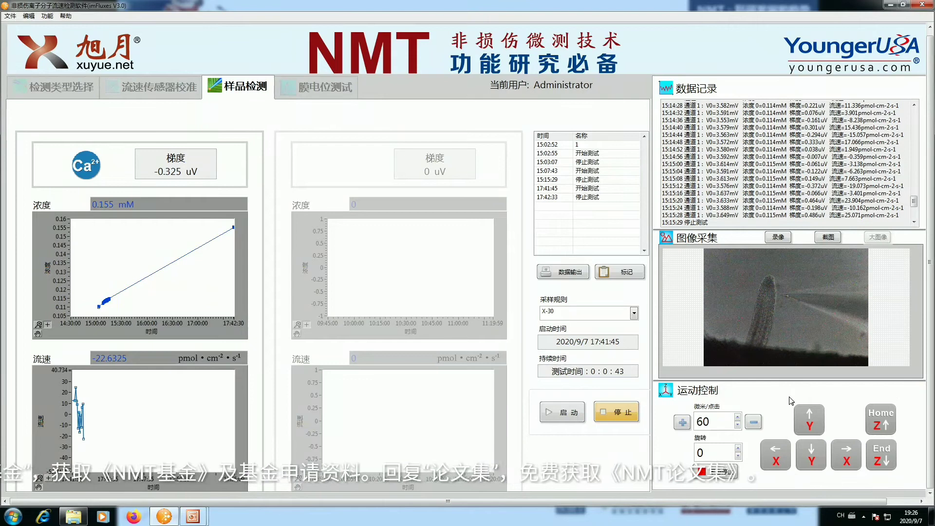
key("Down")
key("Down")
key("Down")
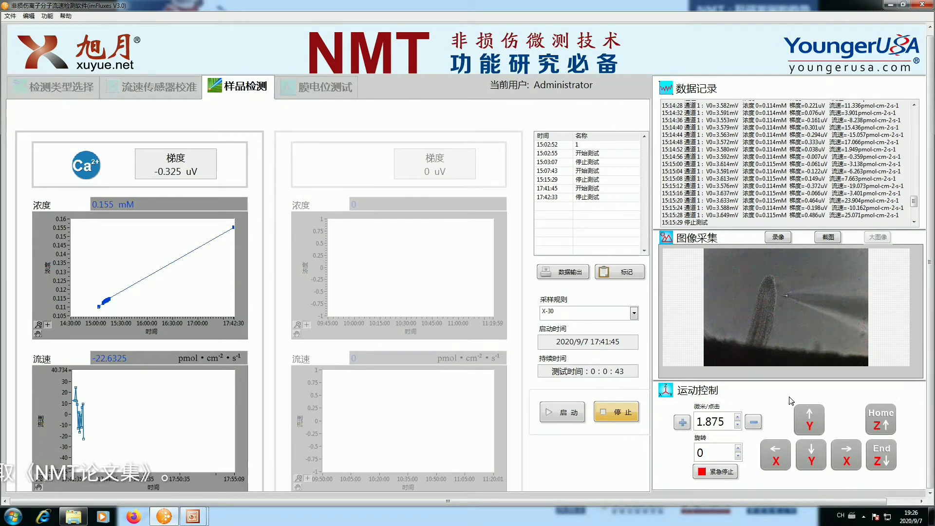
Fine-position the sensor beside the root surface, reducing the motion step to 0.1 µm per click
key("Up")
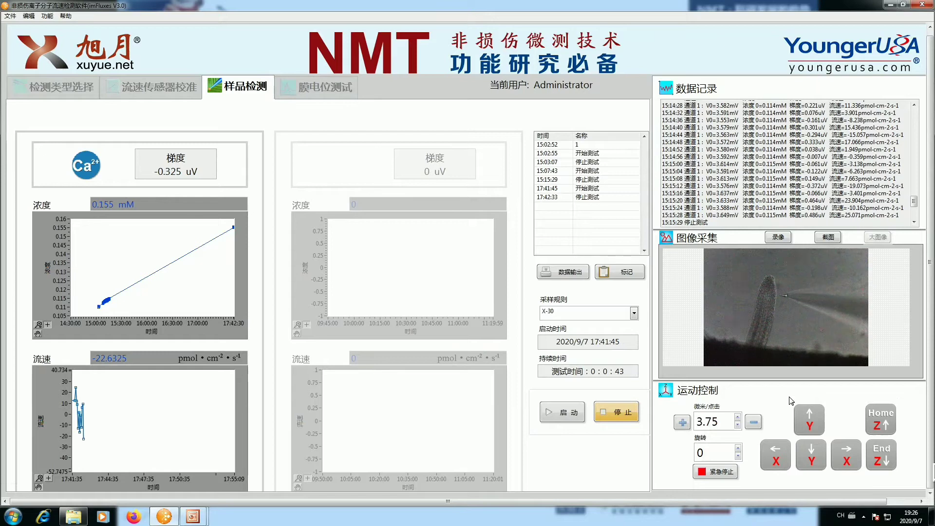
key("Down")
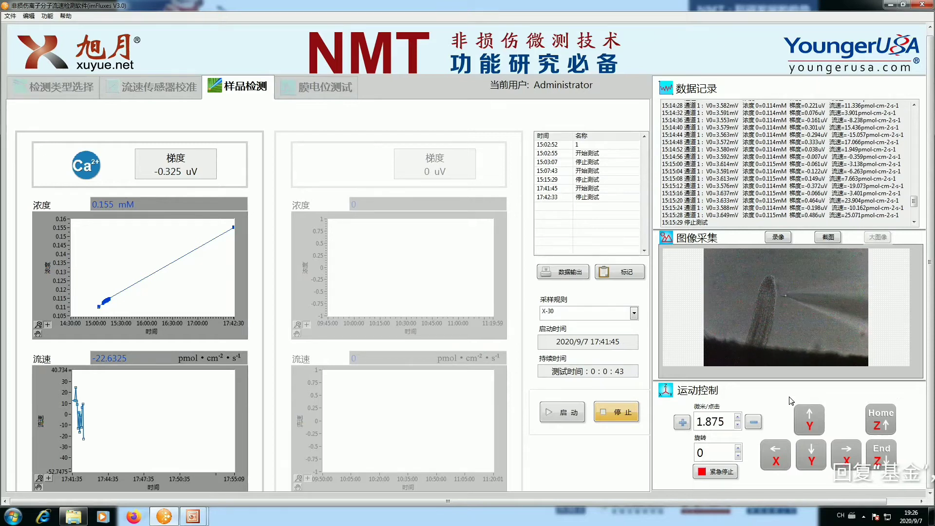
key("Down")
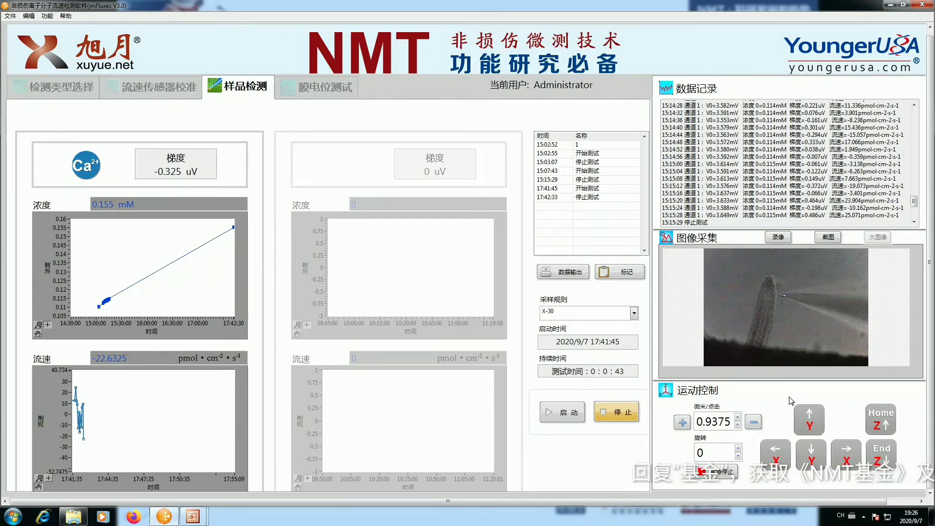
key("Down")
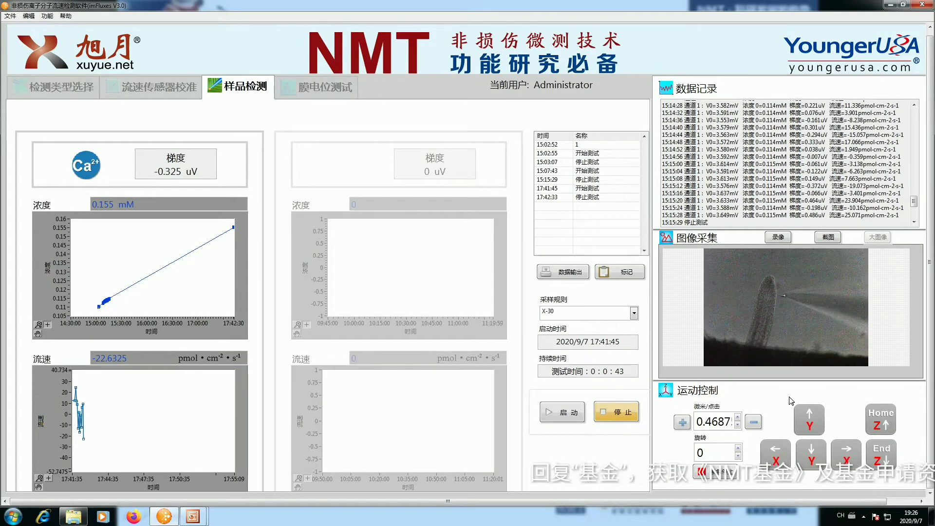
key("Down")
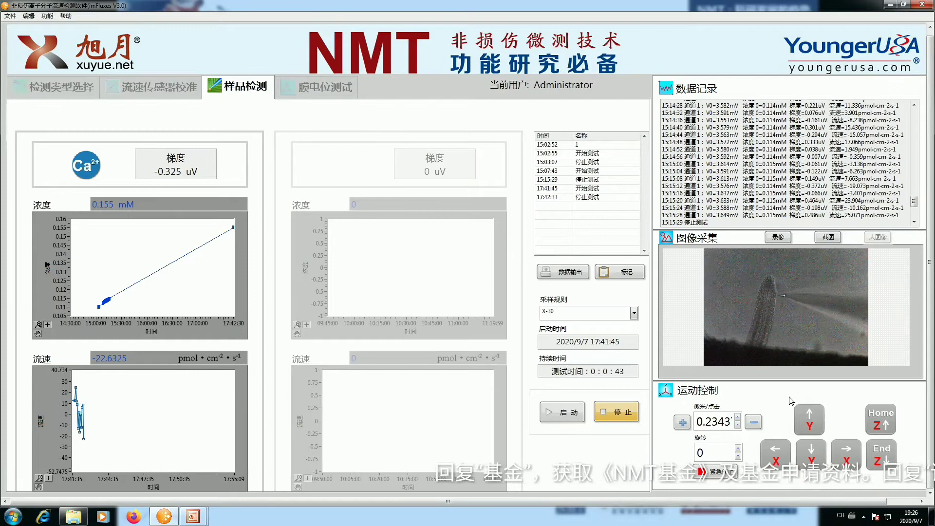
key("Down")
key("Down")
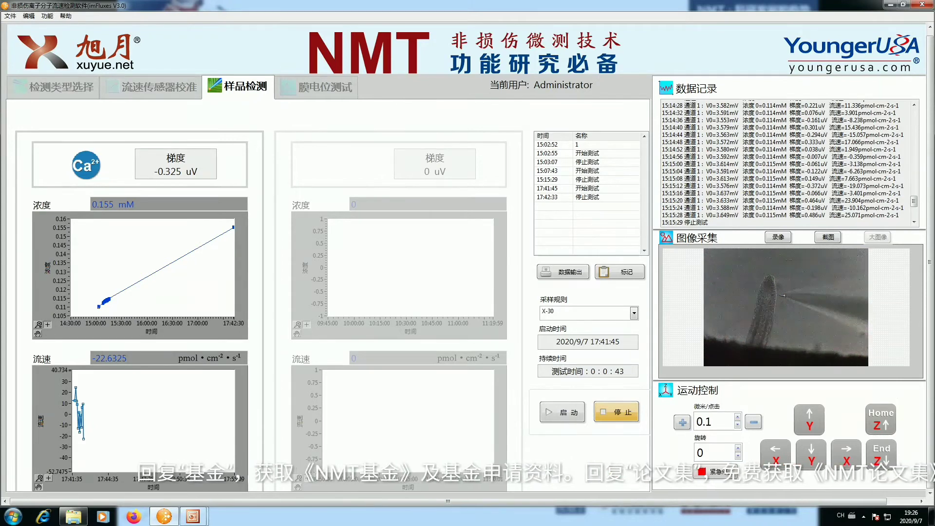
Add a marker named CK to the test record and start the Ca²⁺ sample test
left_click(622, 271)
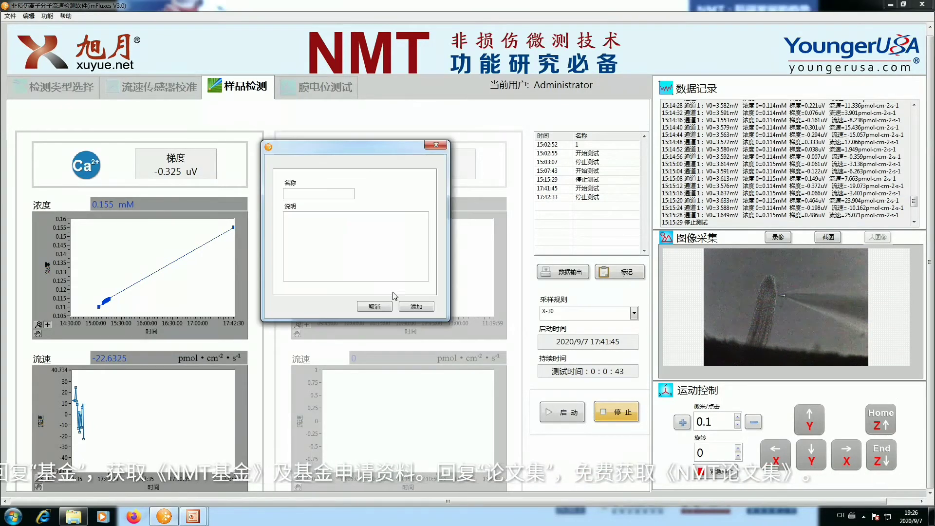
left_click(309, 194)
type("Ch")
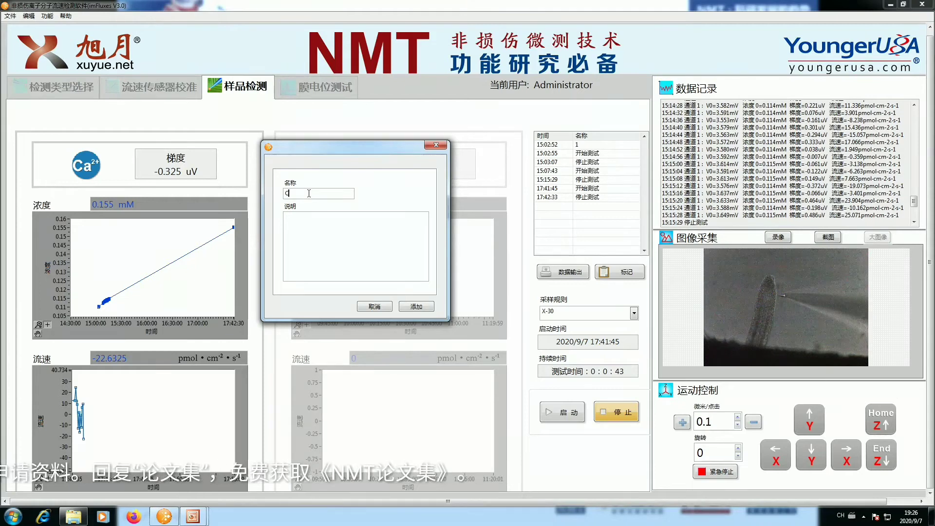
left_click(417, 307)
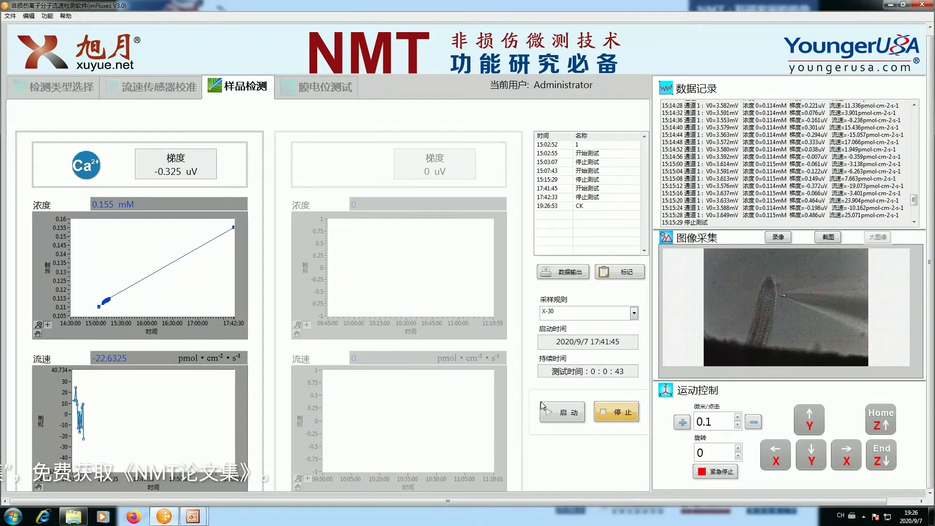
left_click(568, 414)
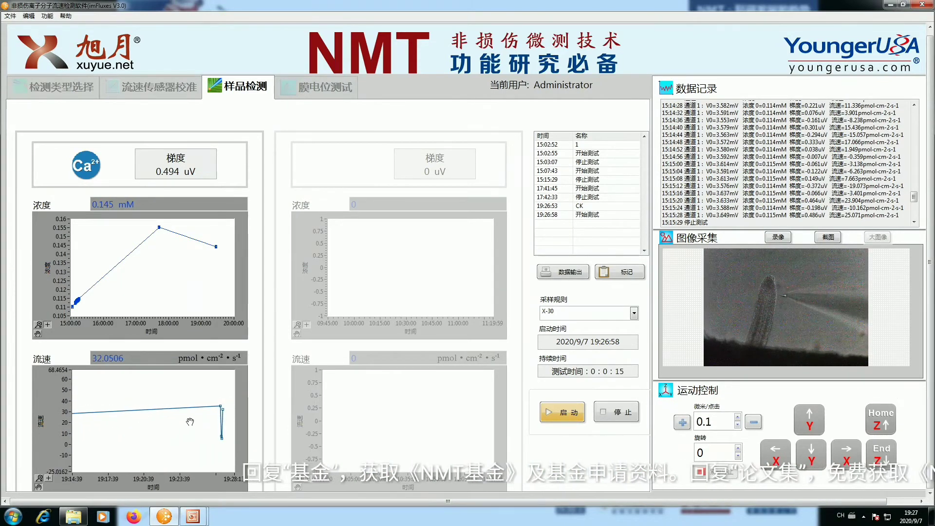
Shift the flux chart to show the new data and set its vertical axis range from -200 to 200
left_click_drag(137, 427, 92, 399)
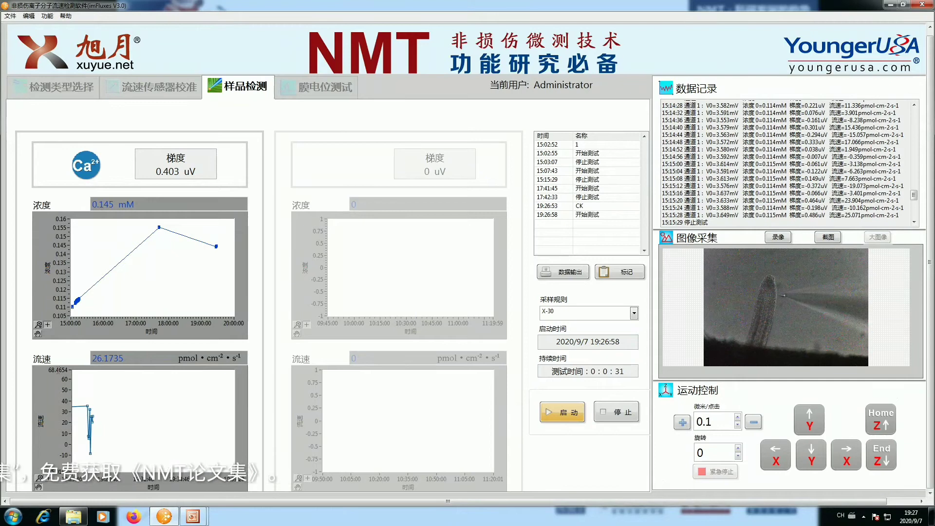
left_click_drag(49, 369, 73, 371)
type("200")
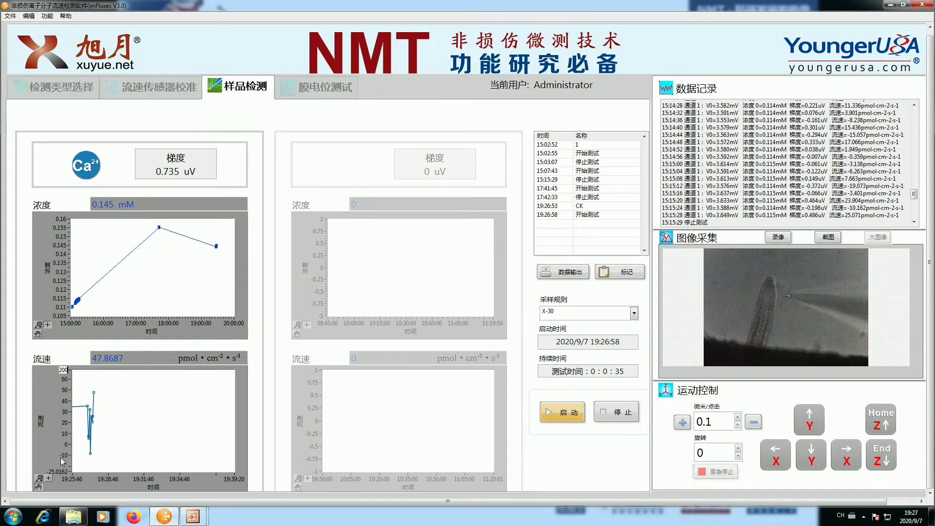
key("Return")
left_click_drag(46, 472, 72, 469)
type("-200")
key("Return")
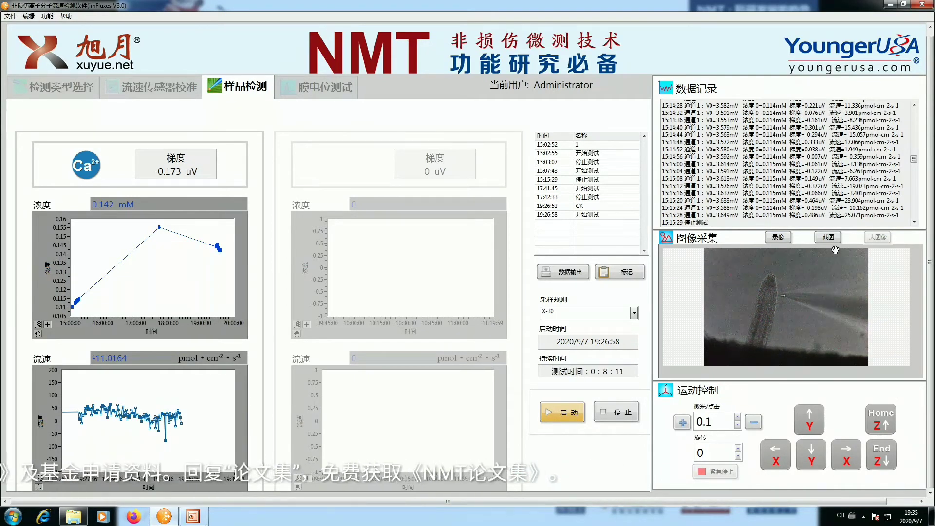
Stop the running test and add a marker named "add 0du" to the test record
left_click(618, 414)
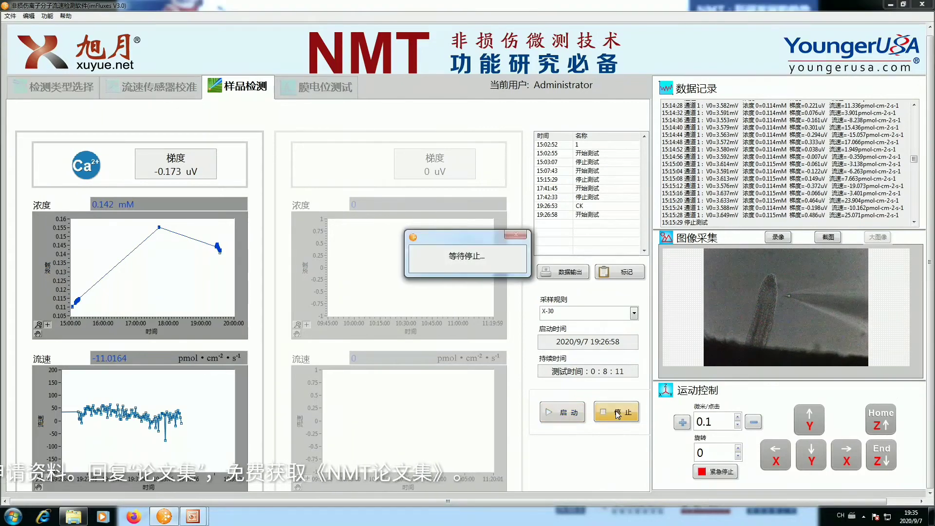
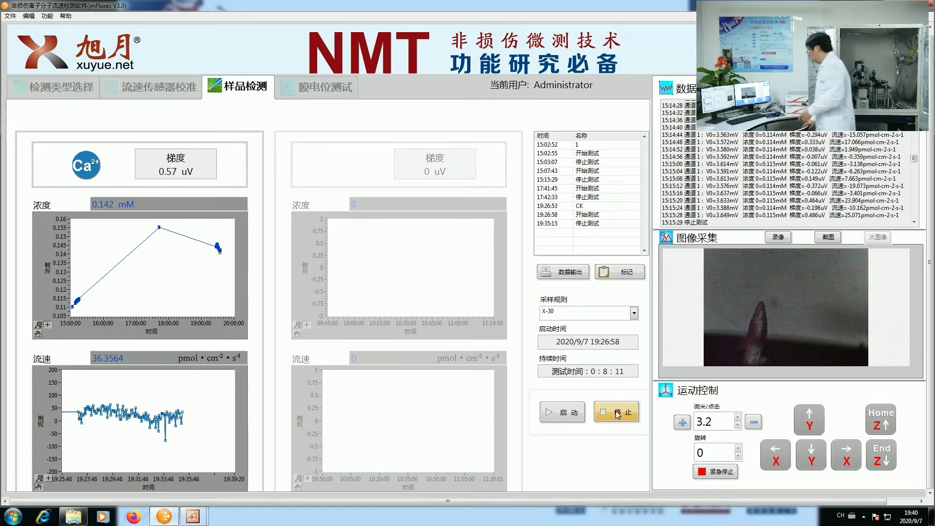
left_click(621, 272)
left_click(317, 194)
type("add 0du")
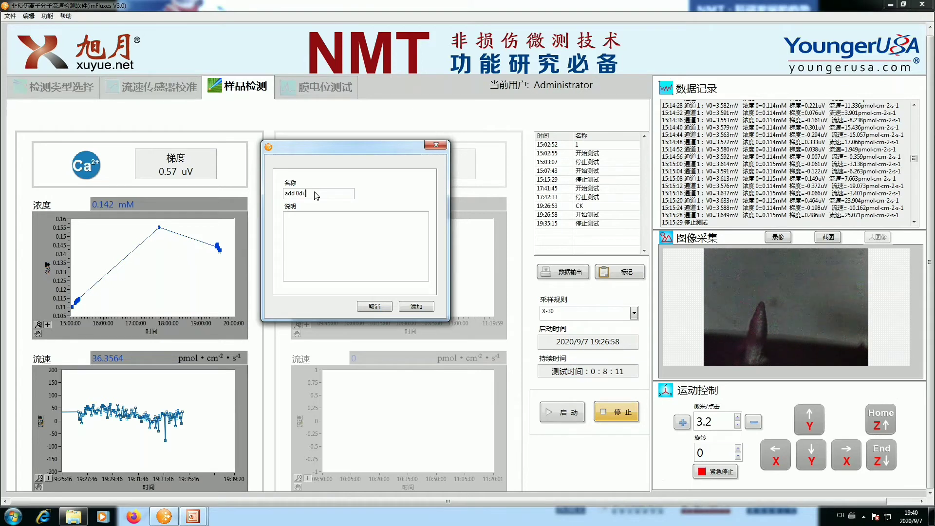
left_click(417, 307)
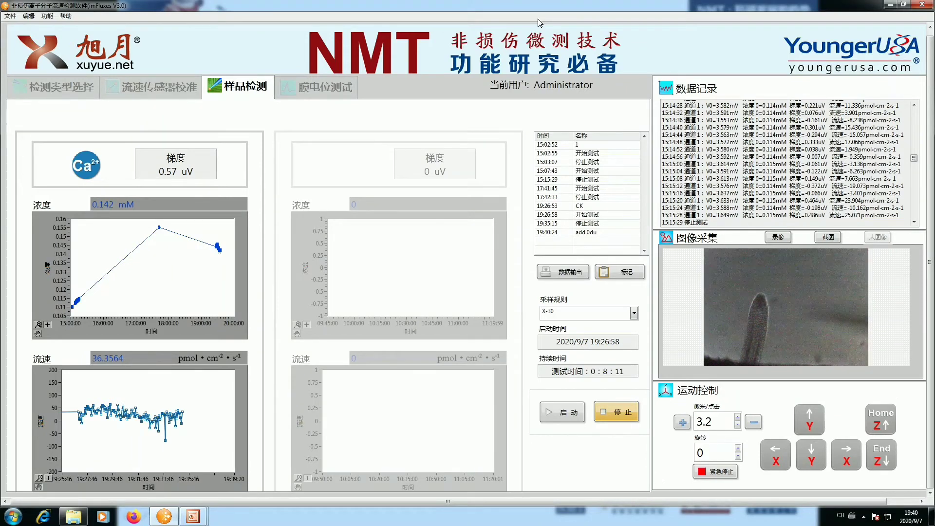
Move the flux sensor next to the tip of the root, adjusting the motion step to 6.4 µm per click
key("KP_Add")
key("KP_Add")
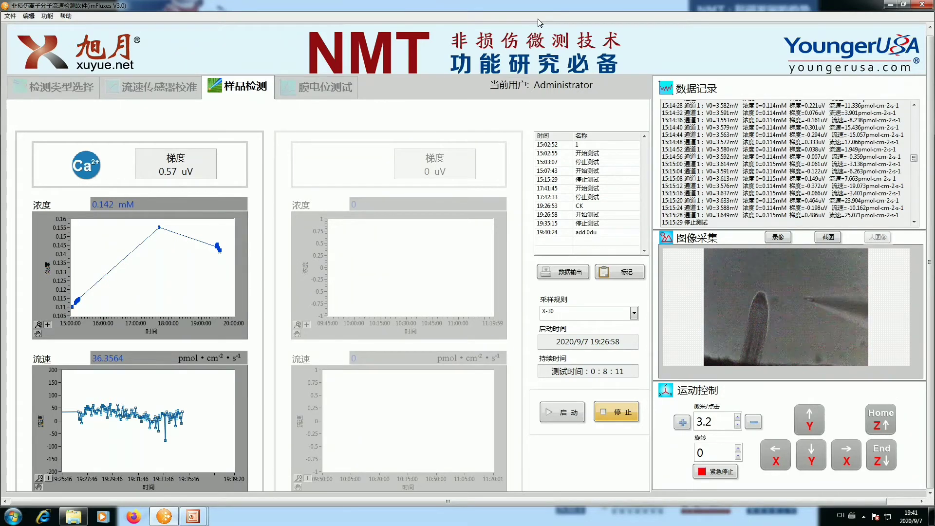
key("minus")
key("plus")
key("plus")
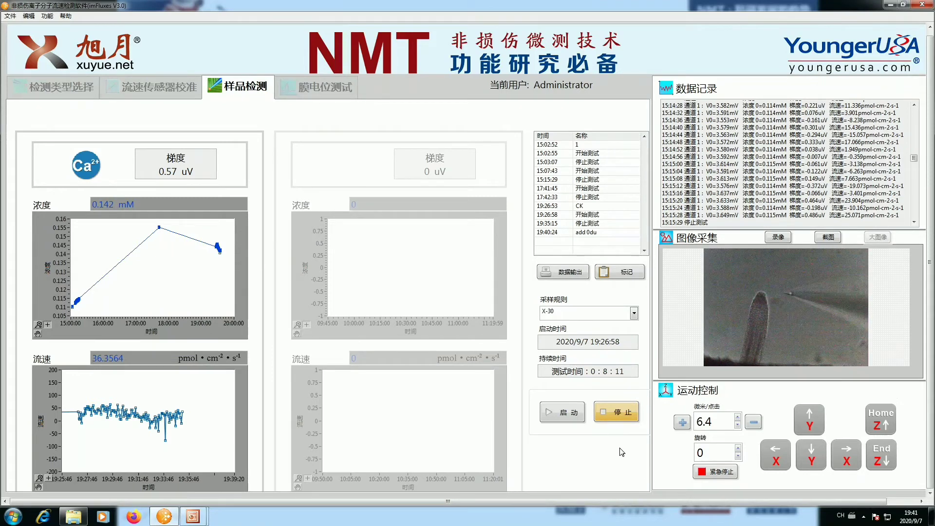
Set a 120 µm motion step to offset the sensor along the root from its tip, and reduce the step to 1.875 µm
left_click_drag(718, 420, 697, 422)
type("120")
key("Return")
key("Down")
key("Down")
key("Down")
key("Down")
key("Down")
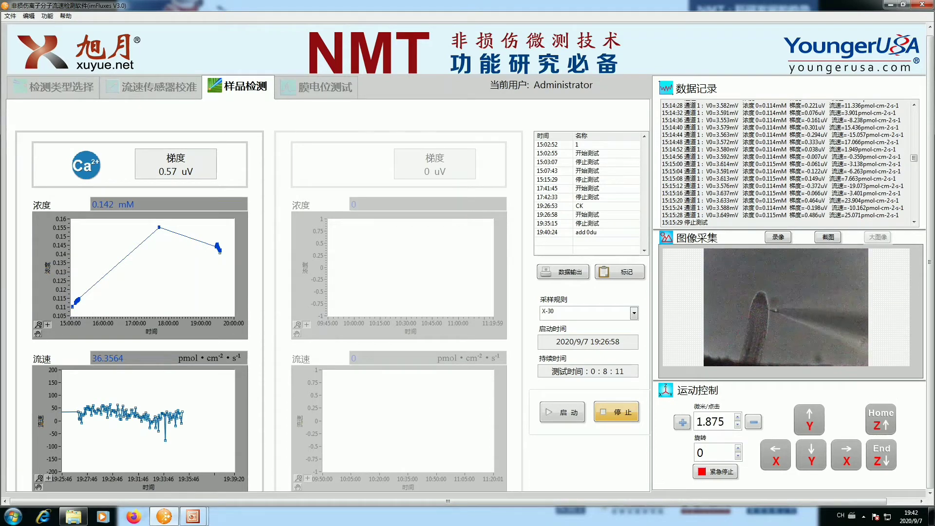
Reduce the motion step to about 0.234 µm for fine positioning at the root surface, and start the second sample test
key("minus")
key("minus")
key("plus")
key("minus")
key("minus")
left_click(564, 419)
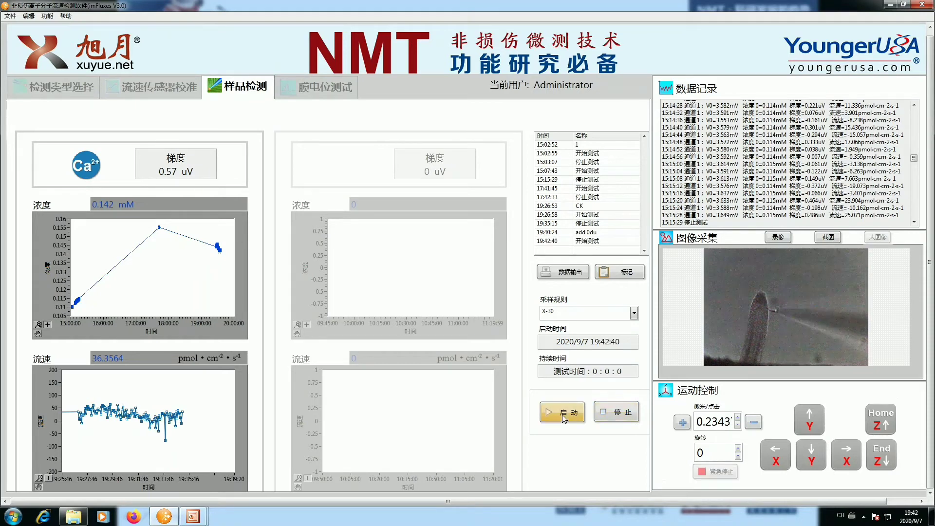
Shift the flux chart to compare the running test's data with the previous test, setting the time axis end to 19:50:25 along the way
left_click_drag(244, 413, 190, 397)
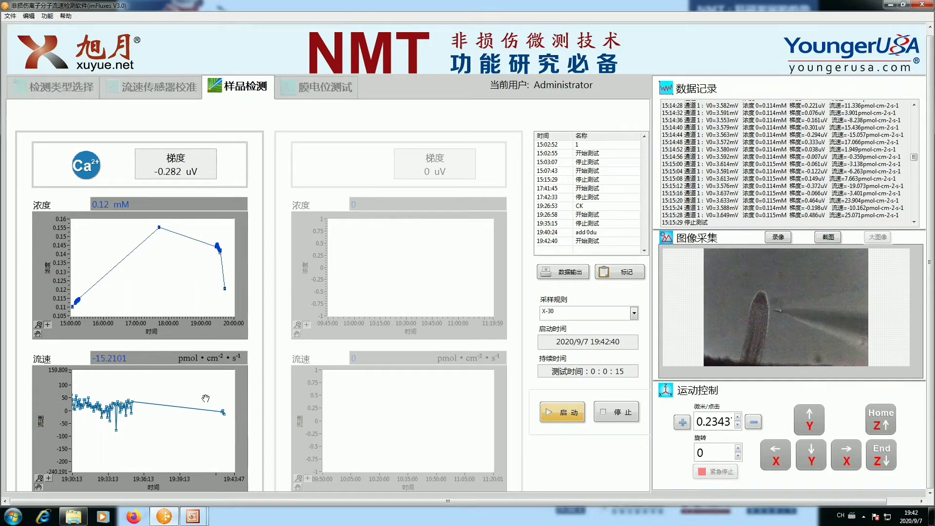
left_click_drag(178, 422, 171, 419)
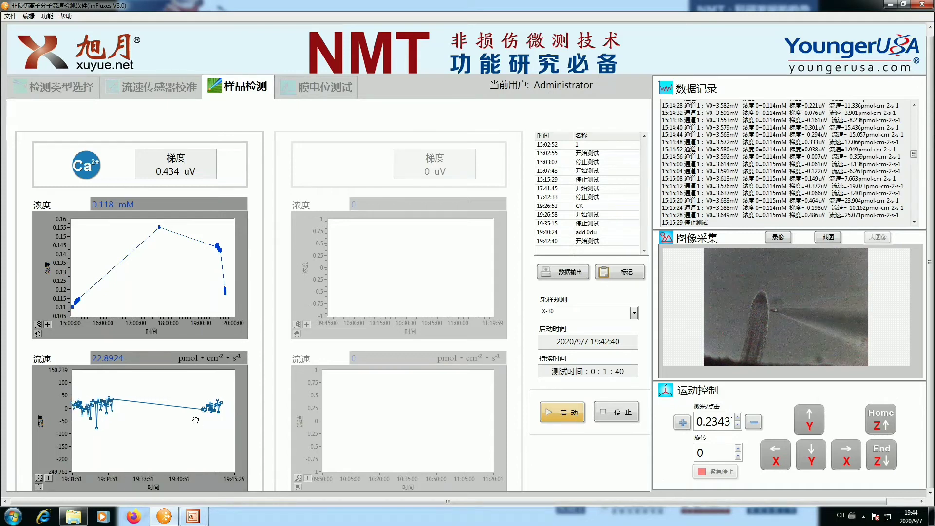
left_click(233, 479)
left_click(232, 479)
type("50")
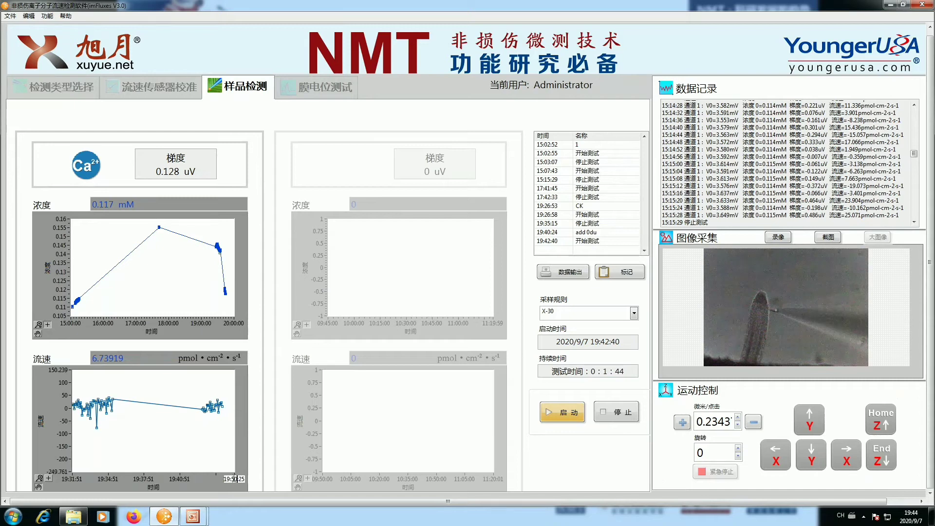
key("Return")
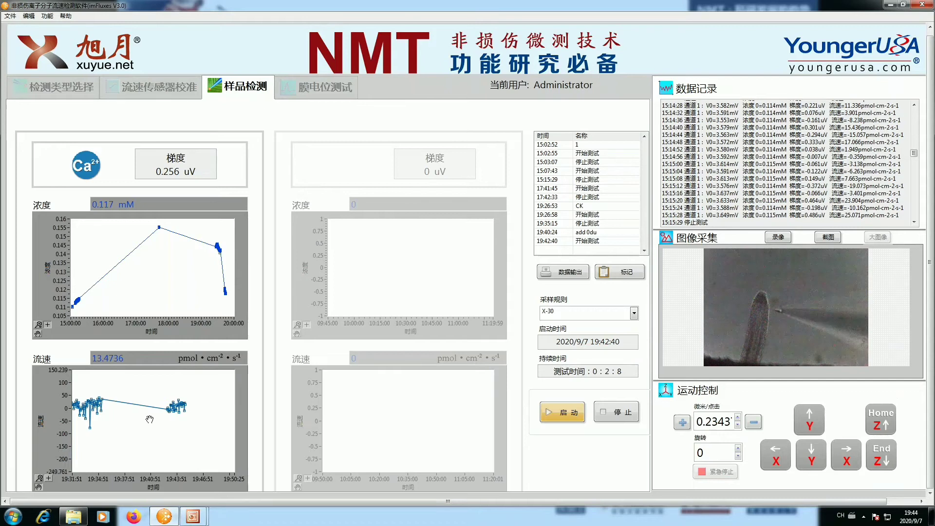
left_click_drag(142, 438, 164, 436)
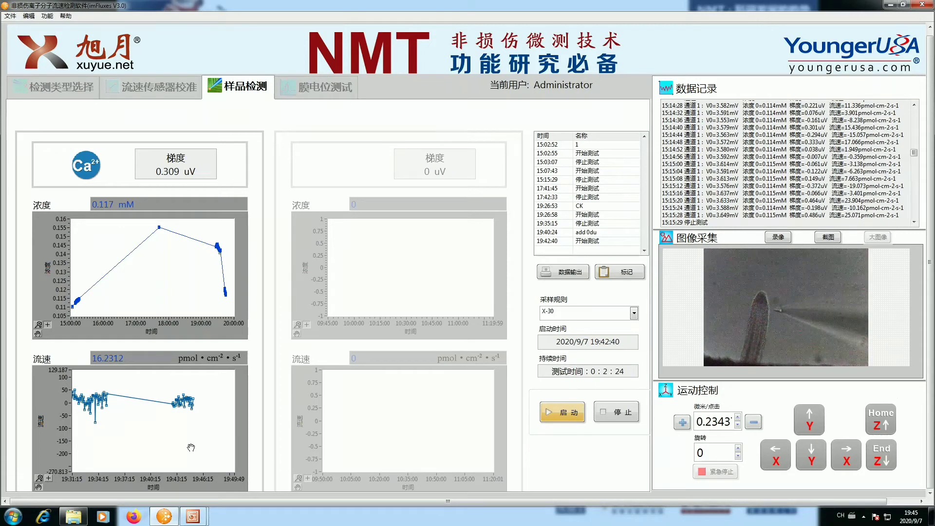
mouse_move(209, 447)
left_mouse_down()
mouse_move(199, 445)
mouse_move(207, 438)
left_mouse_up()
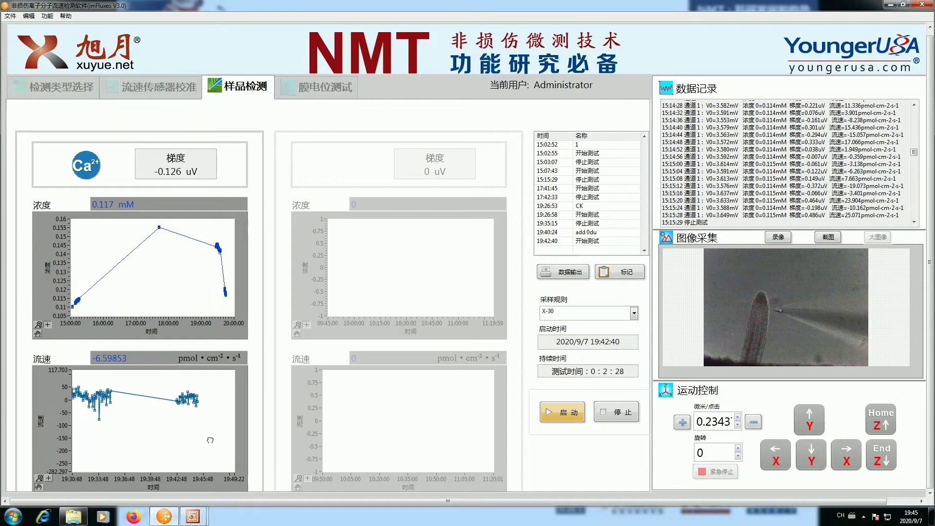